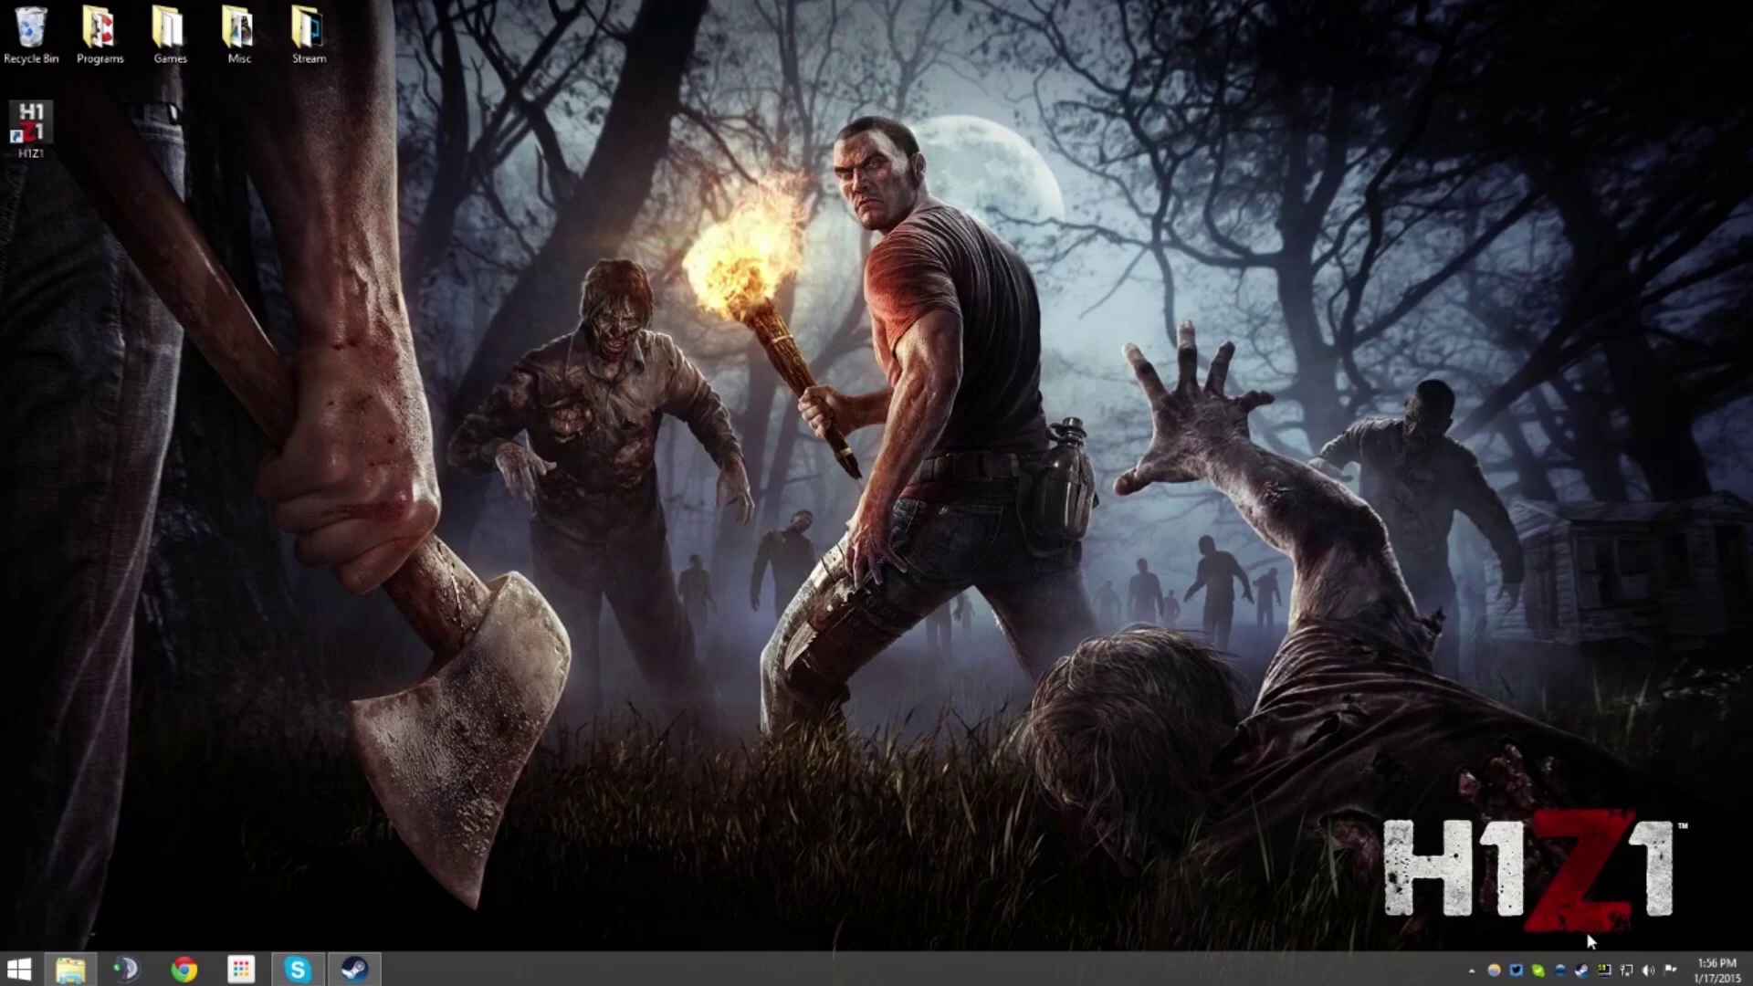
Step: Open H1Z1's install folder from its Steam Properties Local Files page
{"action": "right_click", "coordinate": [1582, 970]}
{"action": "left_click", "coordinate": [1498, 766]}
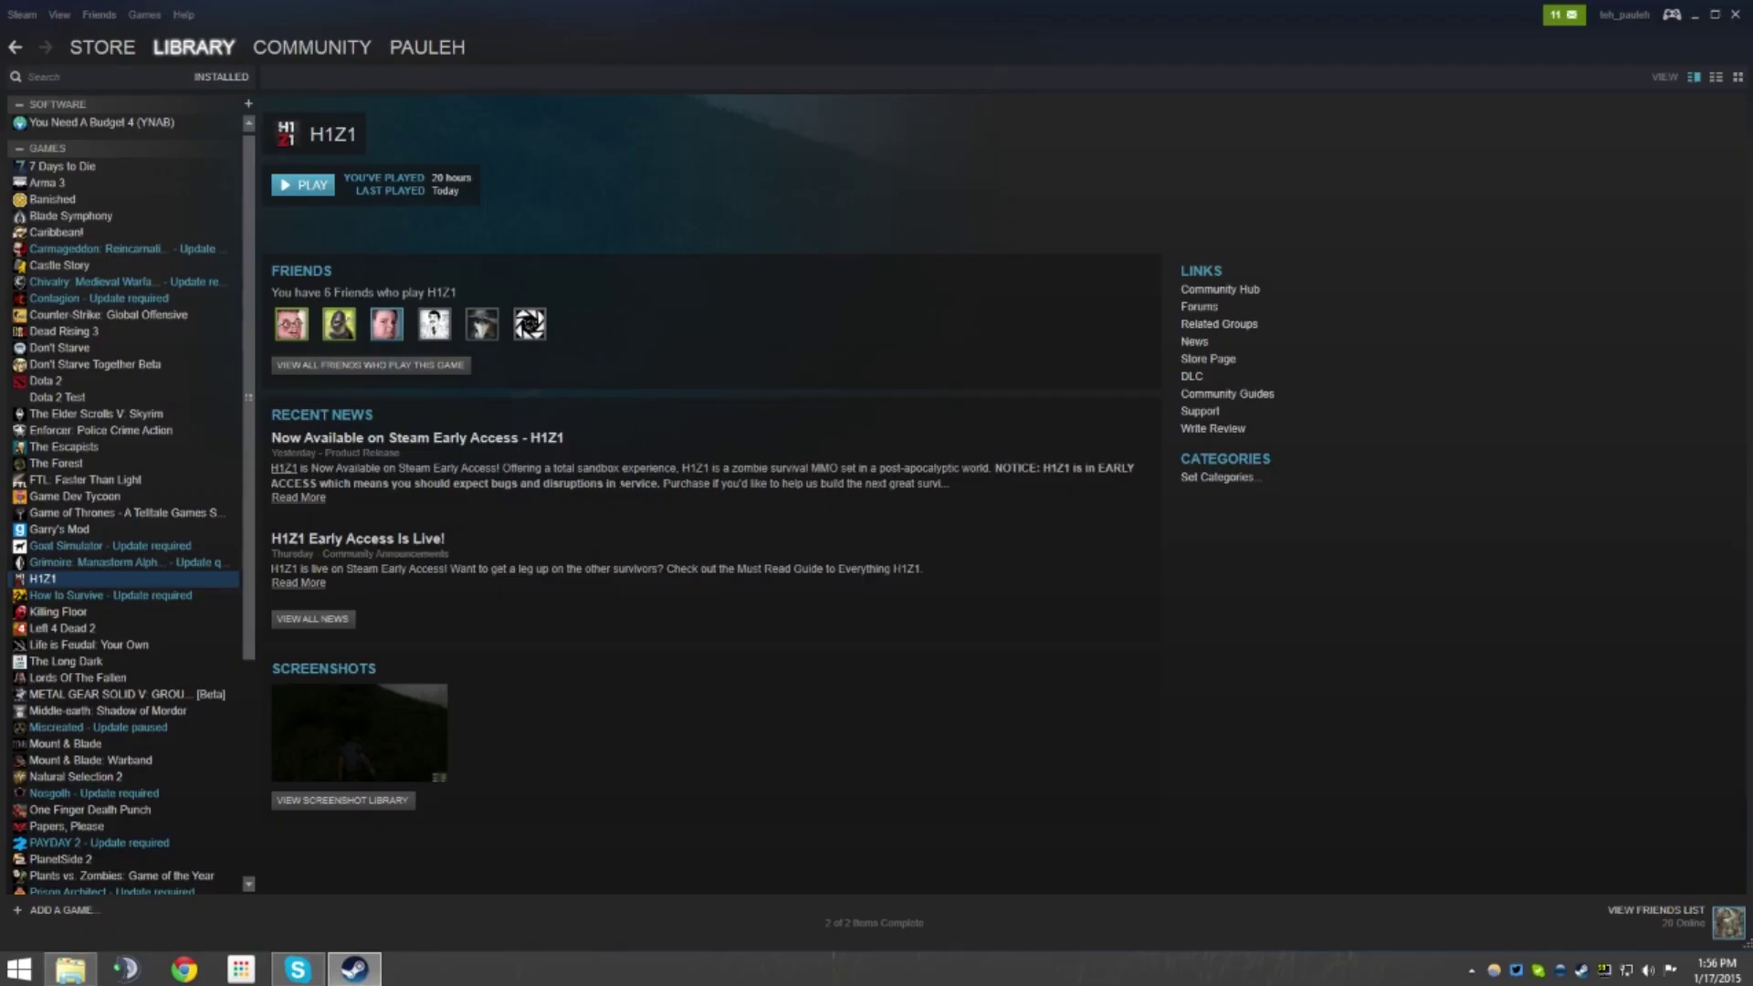
{"action": "right_click", "coordinate": [88, 580]}
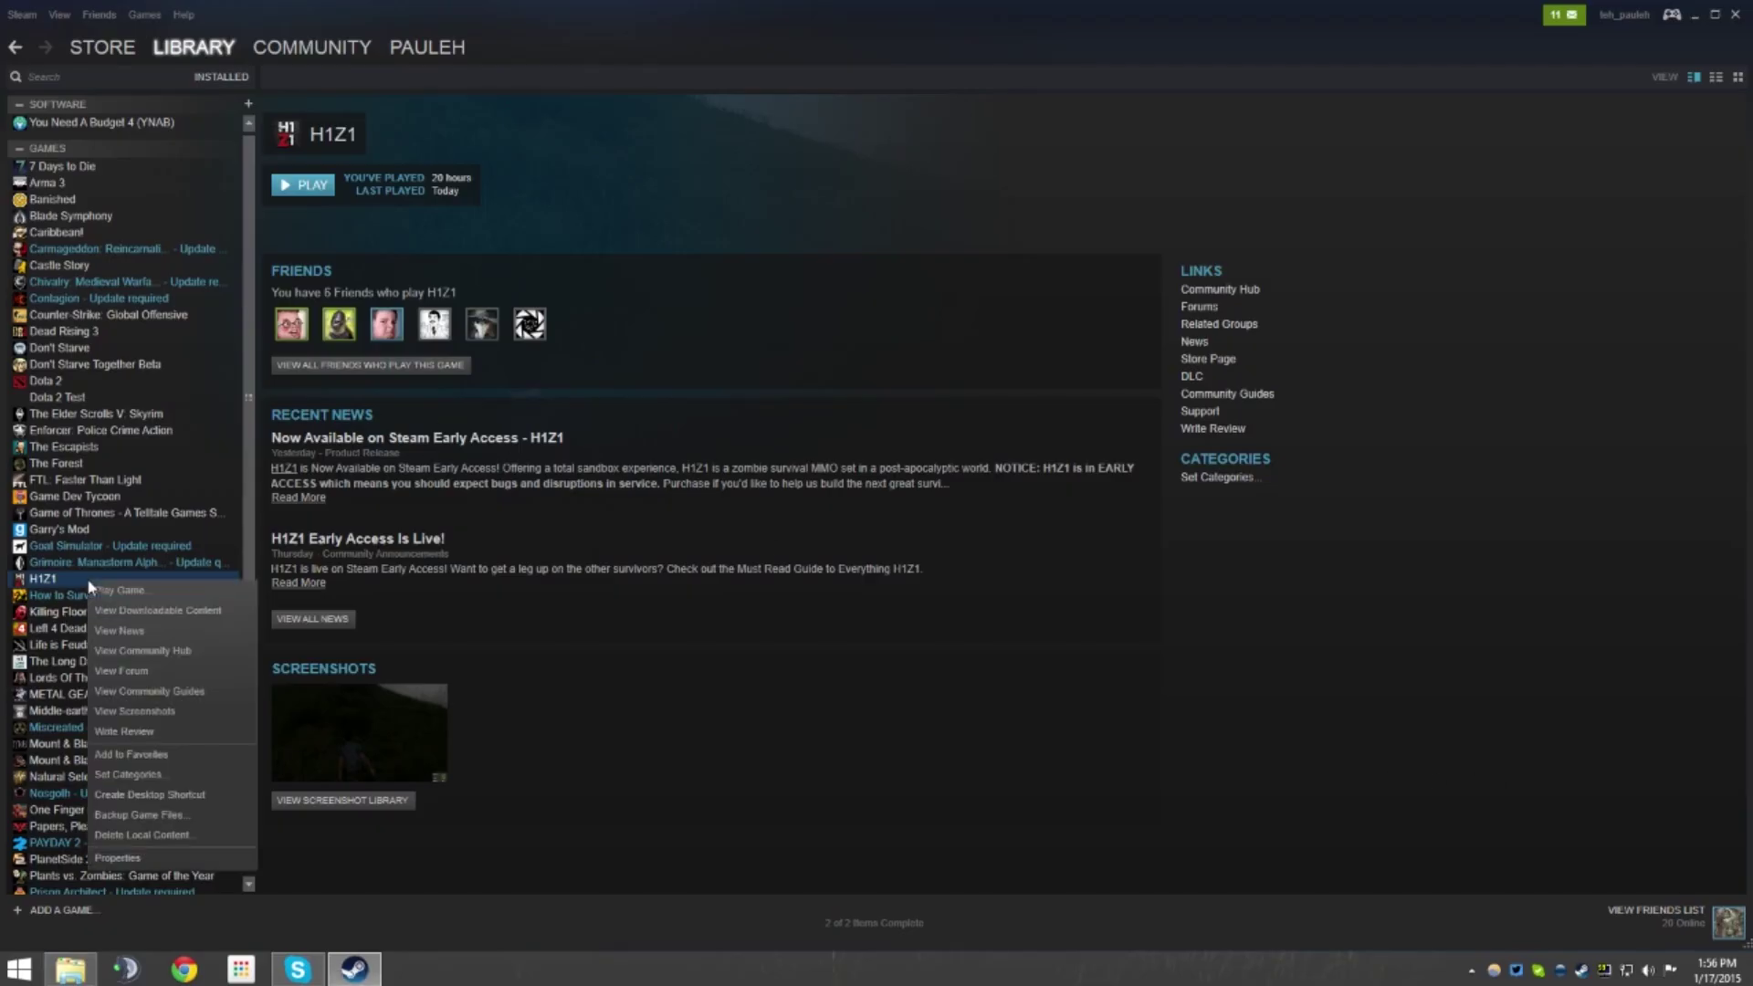
{"action": "left_click", "coordinate": [180, 857]}
{"action": "left_click", "coordinate": [723, 235]}
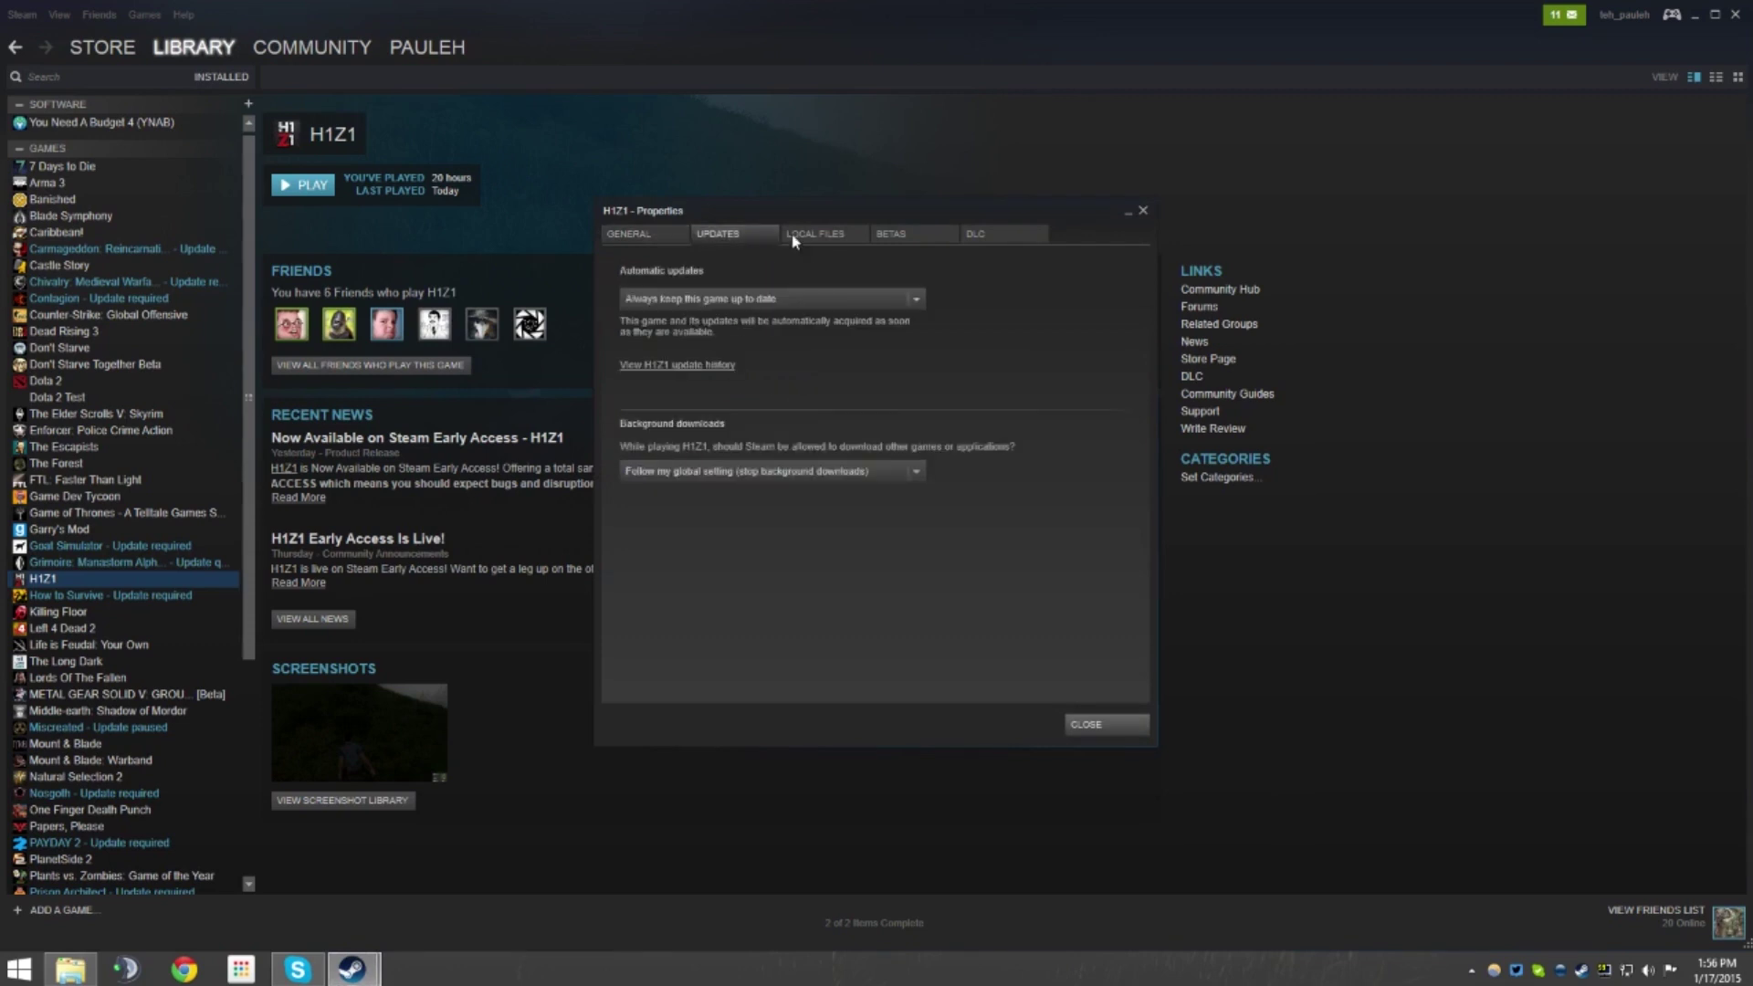
{"action": "left_click", "coordinate": [793, 237]}
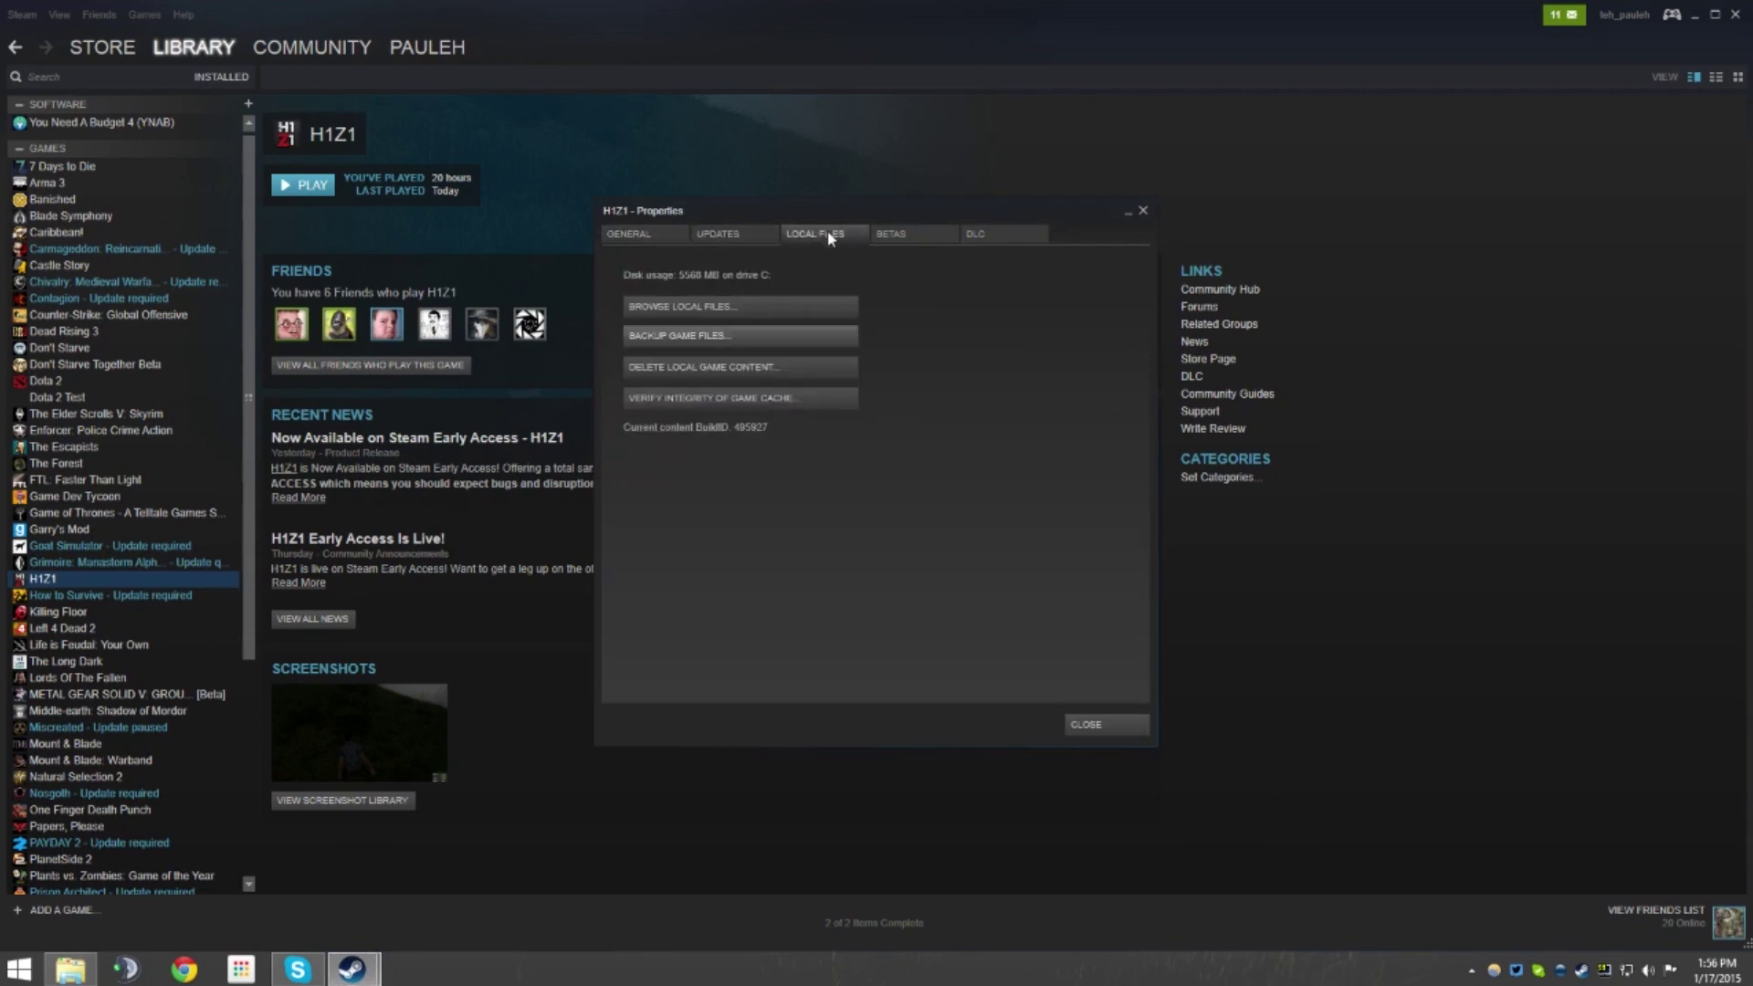
{"action": "left_click", "coordinate": [754, 303]}
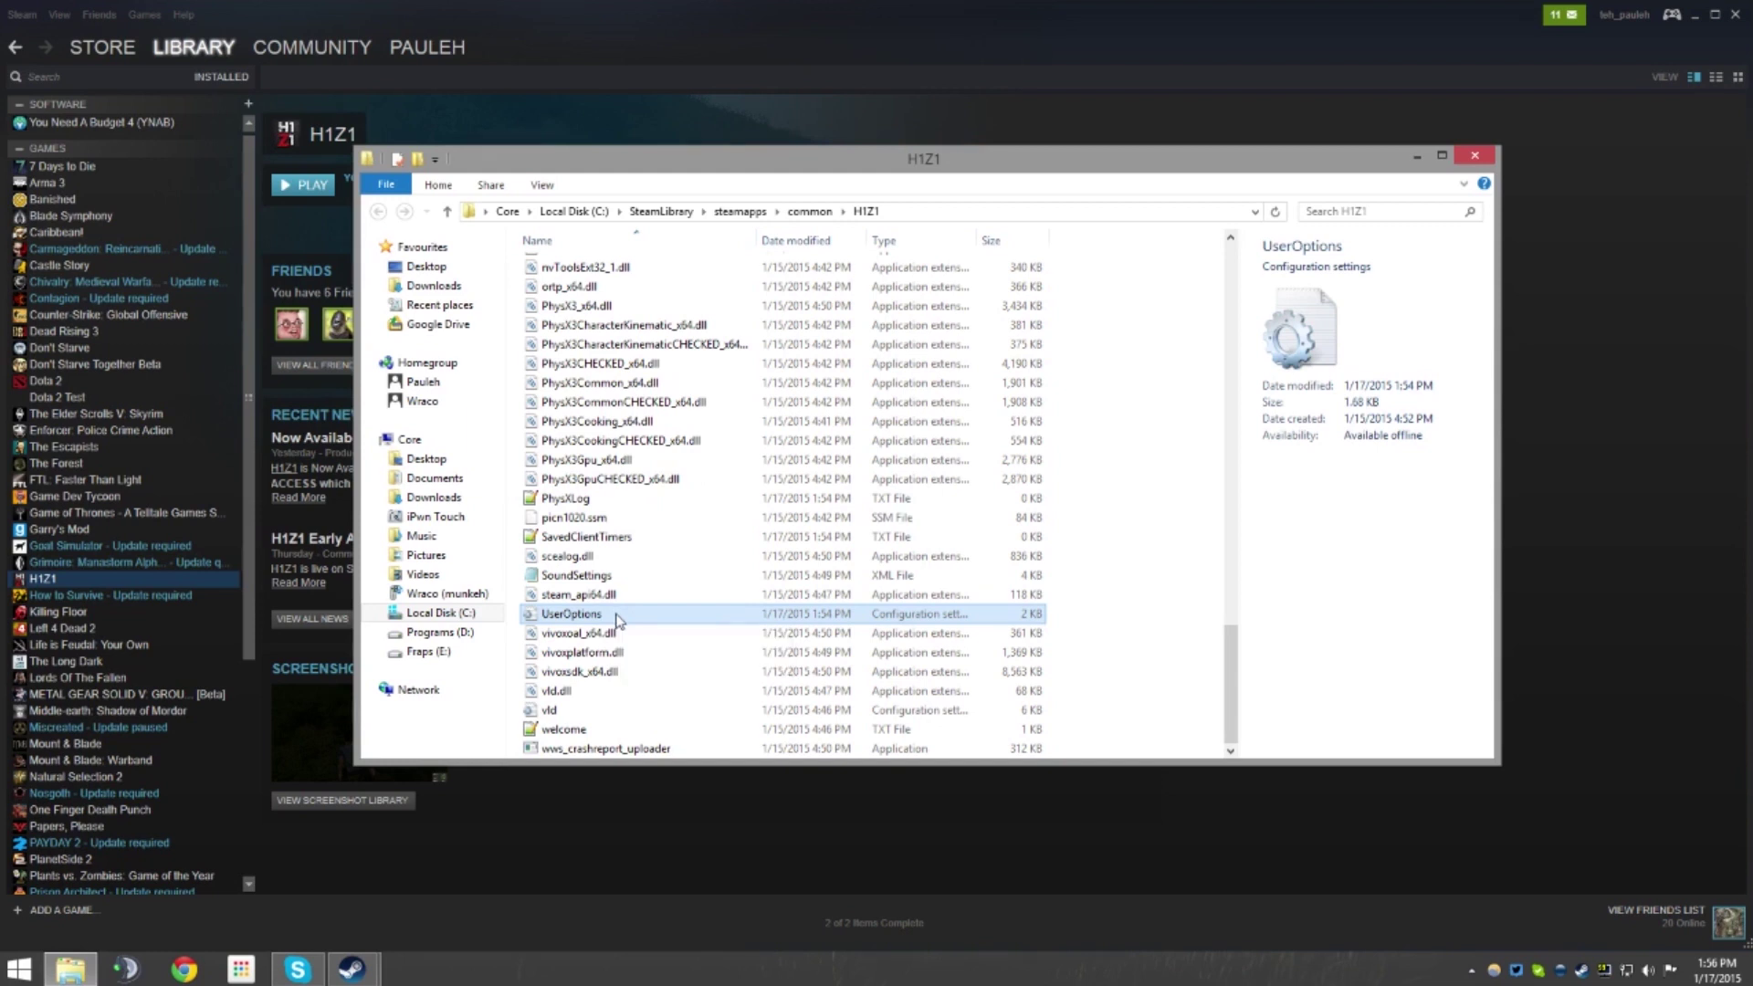
Step: Locate the UserOptions file in the H1Z1 folder and open it in Notepad
{"action": "key", "text": "F2"}
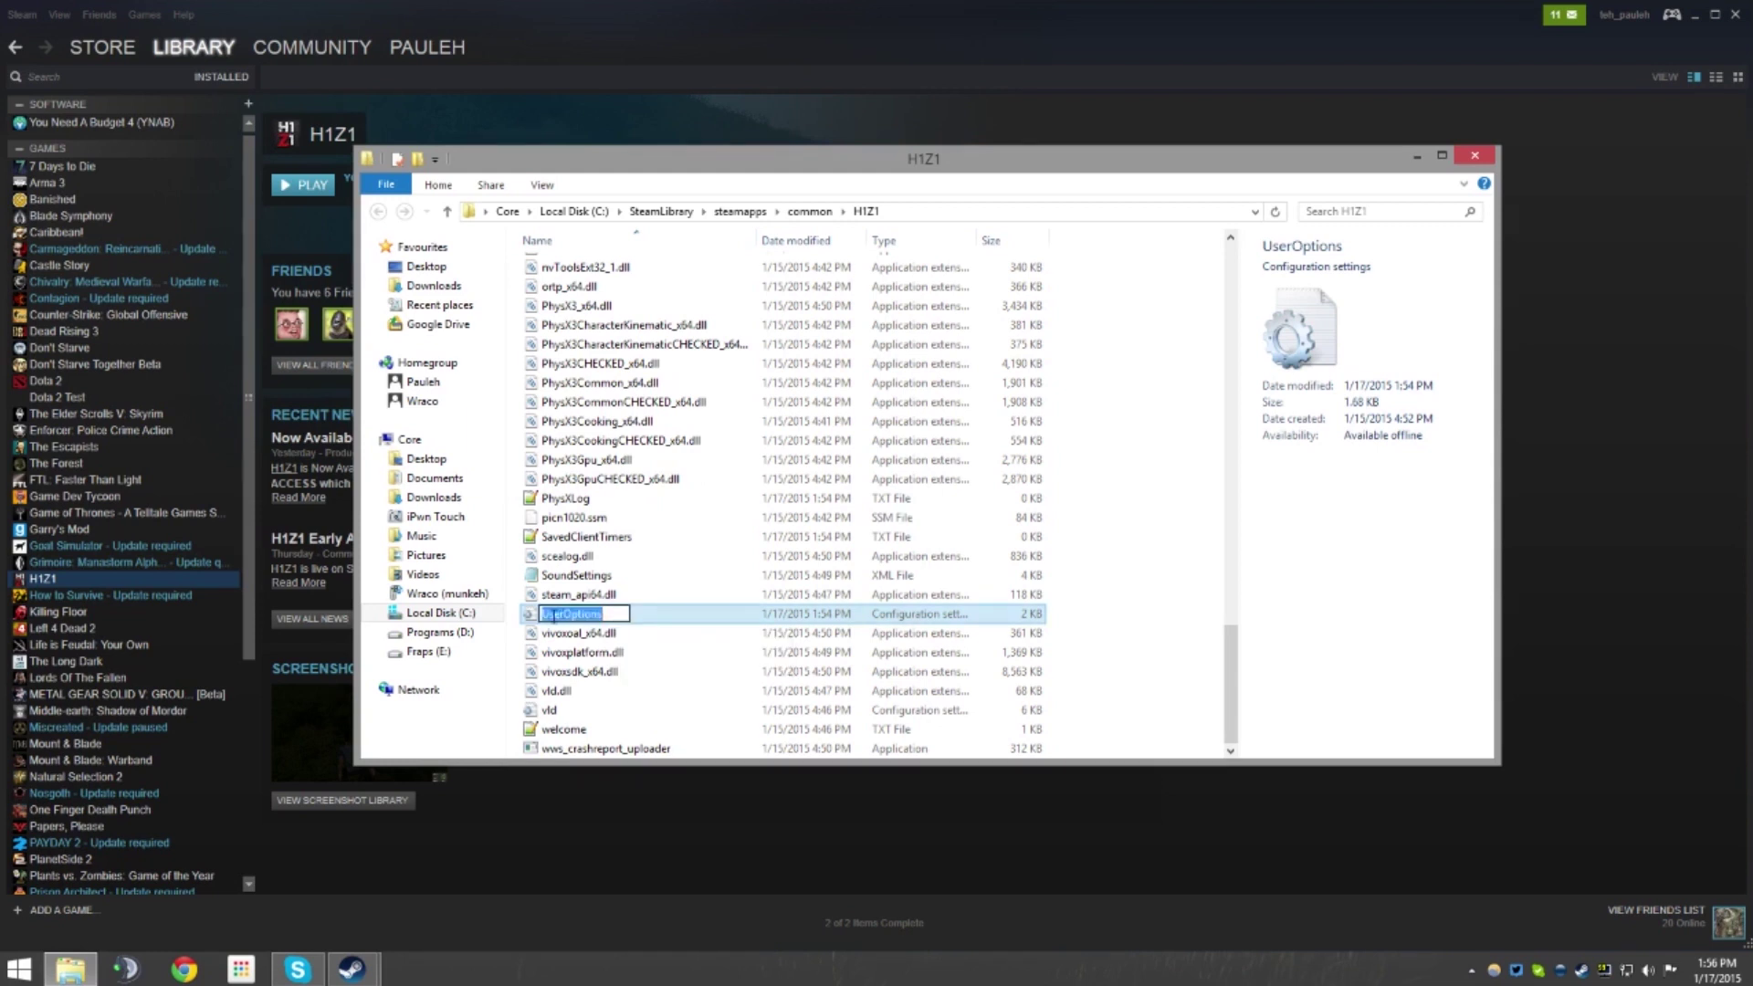
{"action": "key", "text": "Return"}
{"action": "left_click", "coordinate": [1537, 420]}
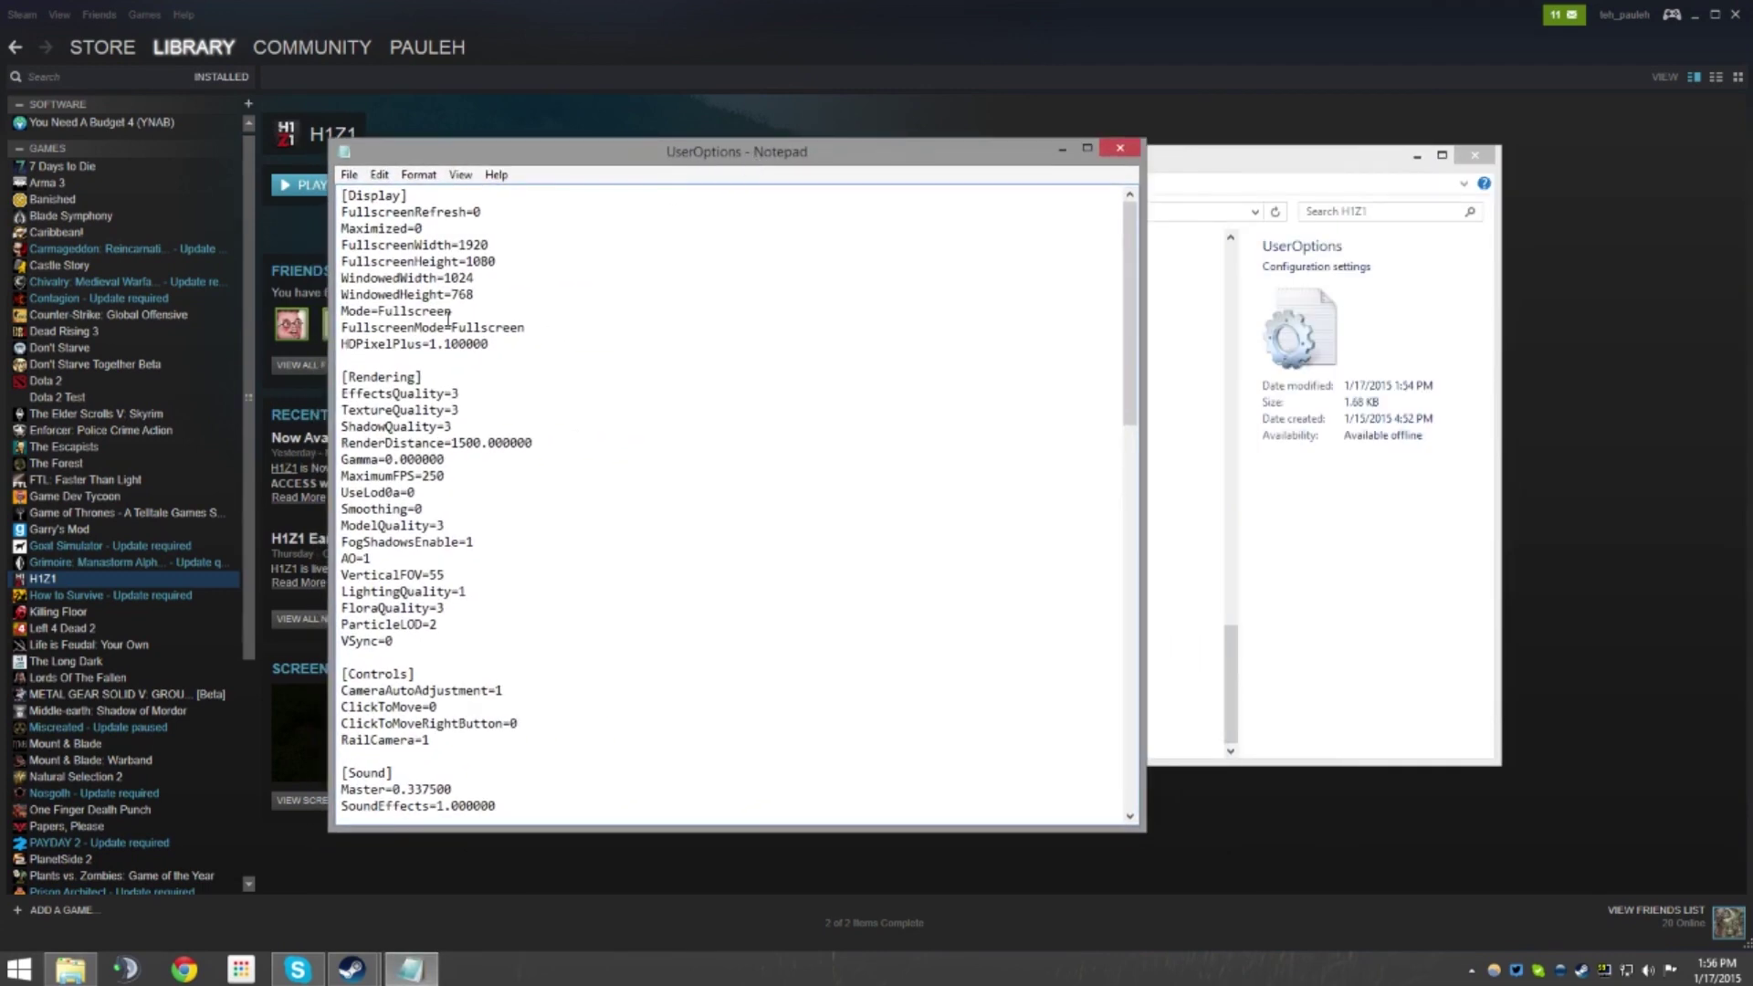
Step: Change Mode to WindowedFullscreen and FullscreenMode to Windowed in UserOptions
{"action": "left_click", "coordinate": [436, 311]}
{"action": "left_click", "coordinate": [382, 312]}
{"action": "type", "text": "Windo"}
{"action": "type", "text": "wed"}
{"action": "key", "text": "Right"}
{"action": "key", "text": "Right"}
{"action": "key", "text": "shift+Right"}
{"action": "key", "text": "shift+Right"}
{"action": "key", "text": "shift+Right"}
{"action": "key", "text": "shift+Right"}
{"action": "key", "text": "shift+Right"}
{"action": "key", "text": "shift+Right"}
{"action": "key", "text": "shift+Right"}
{"action": "key", "text": "shift+Right"}
{"action": "key", "text": "shift+Right"}
{"action": "key", "text": "shift+Right"}
{"action": "type", "text": "Windowed"}
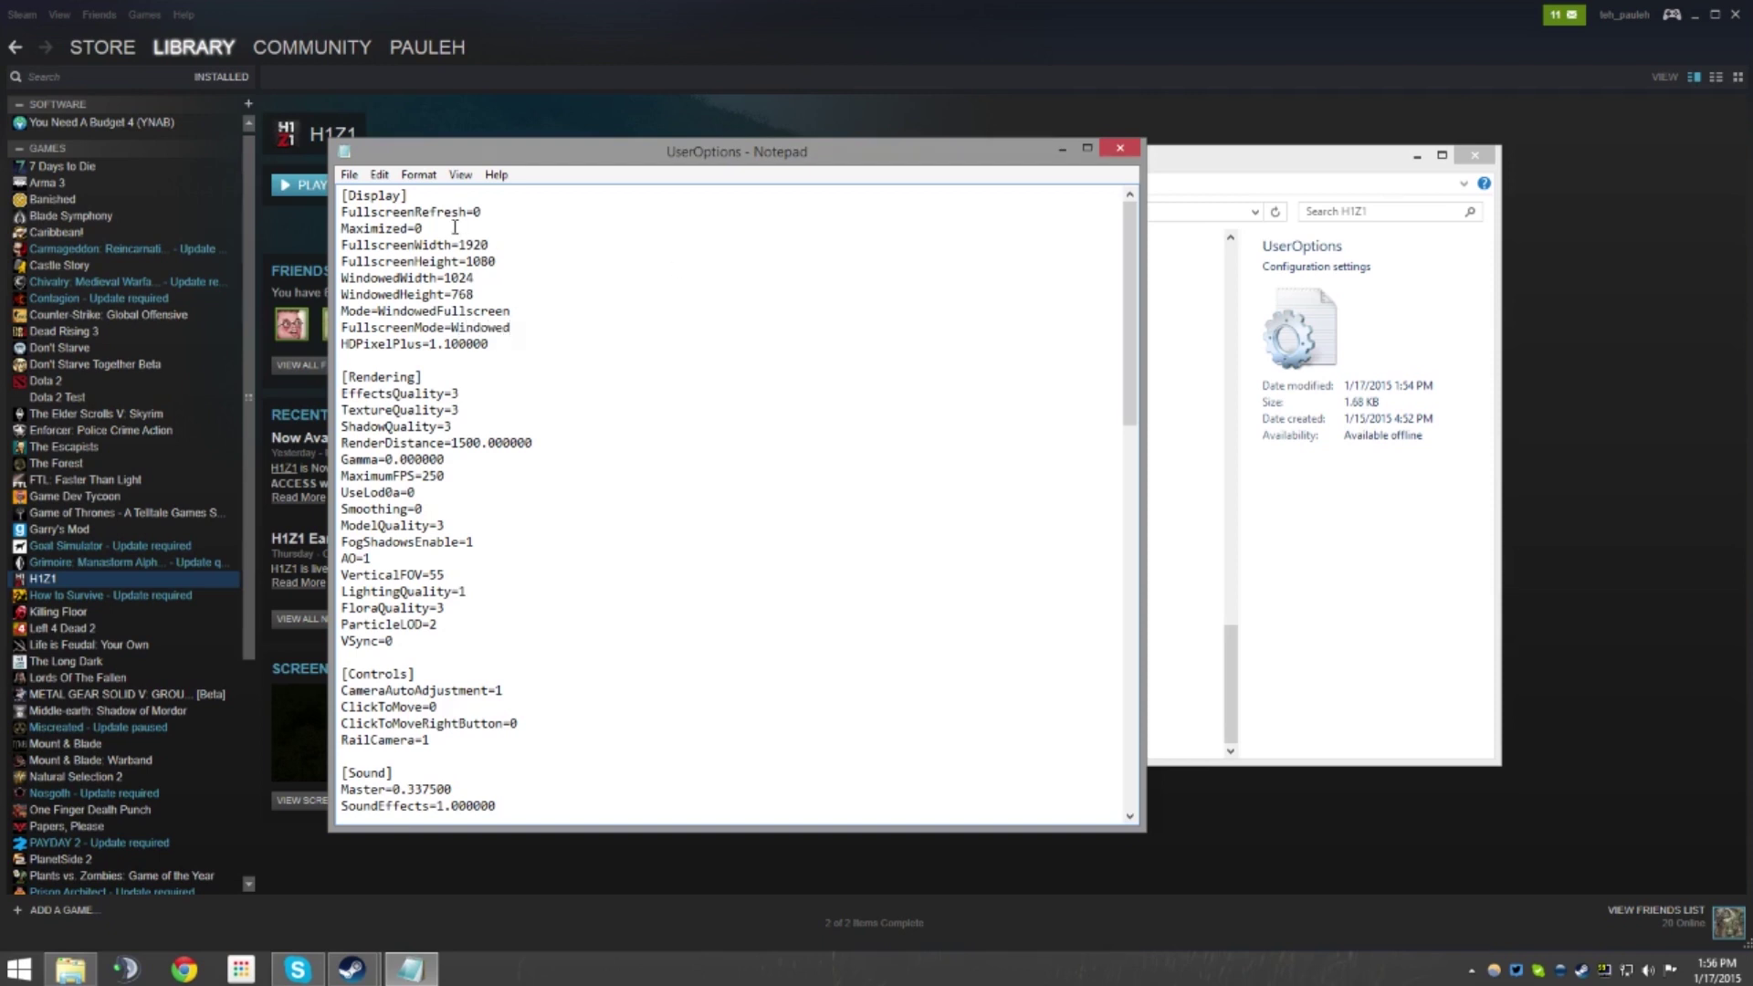
Step: Save UserOptions, then close Notepad and the H1Z1 folder window
{"action": "left_click", "coordinate": [348, 174]}
{"action": "left_click", "coordinate": [379, 239]}
{"action": "left_click", "coordinate": [1118, 154]}
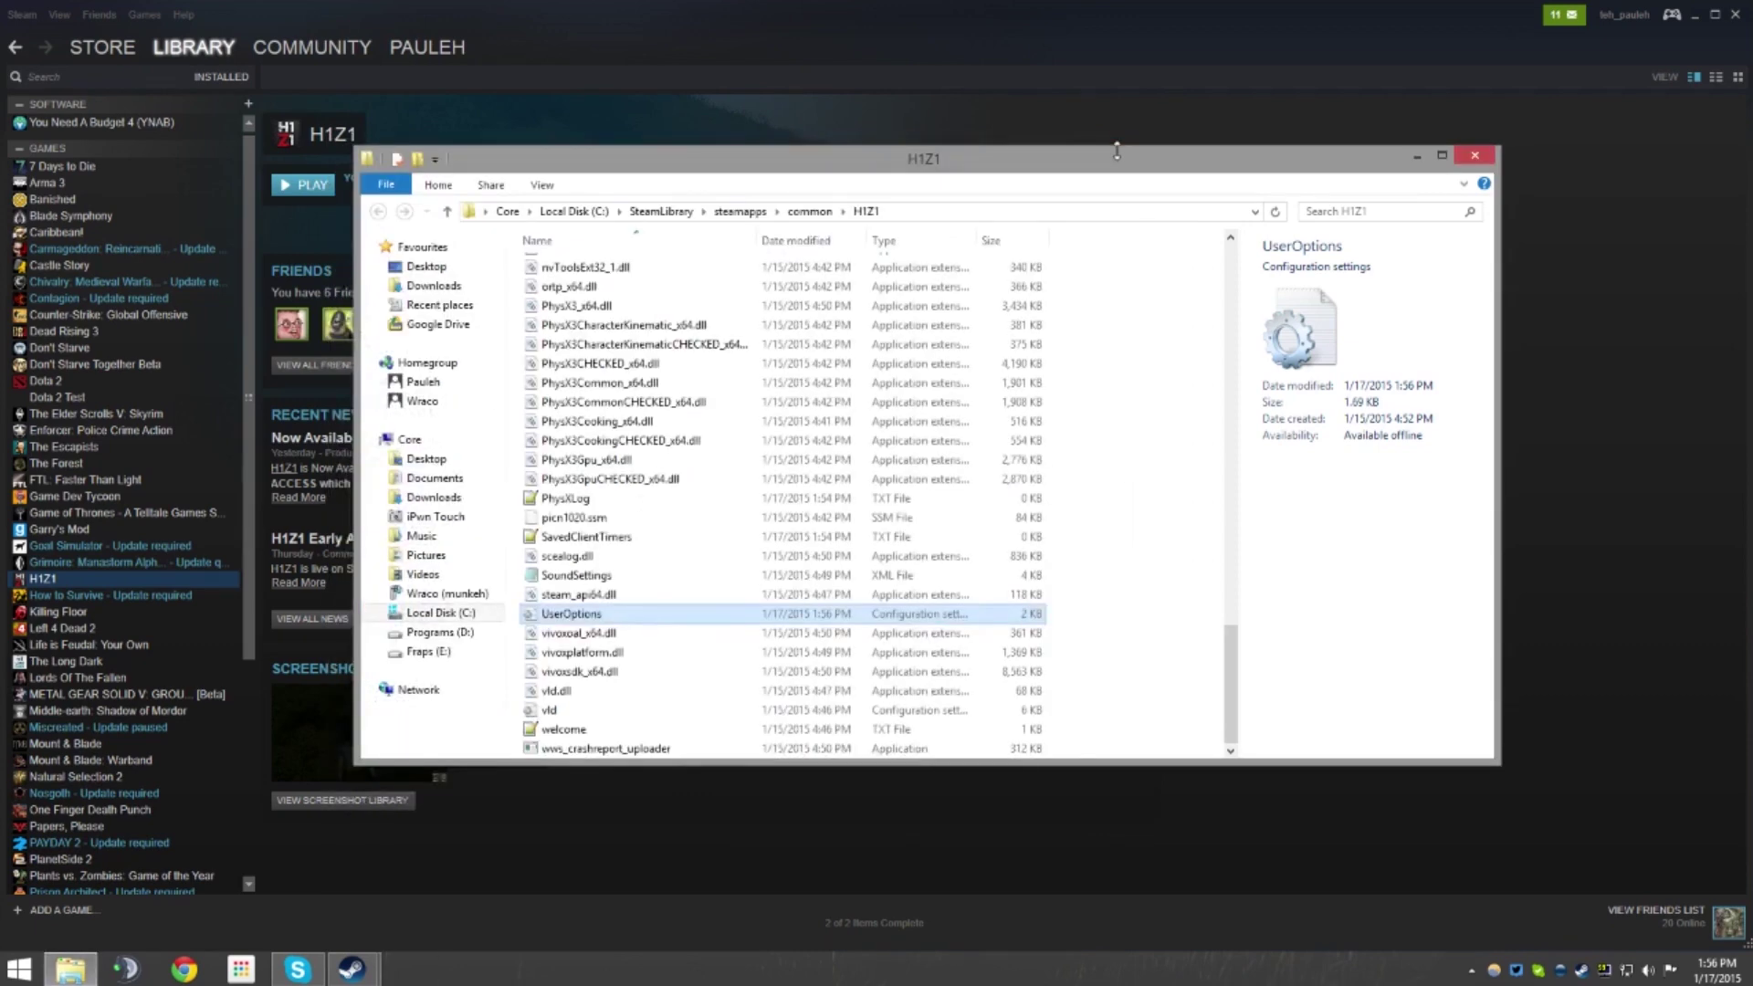
{"action": "left_click", "coordinate": [1476, 159]}
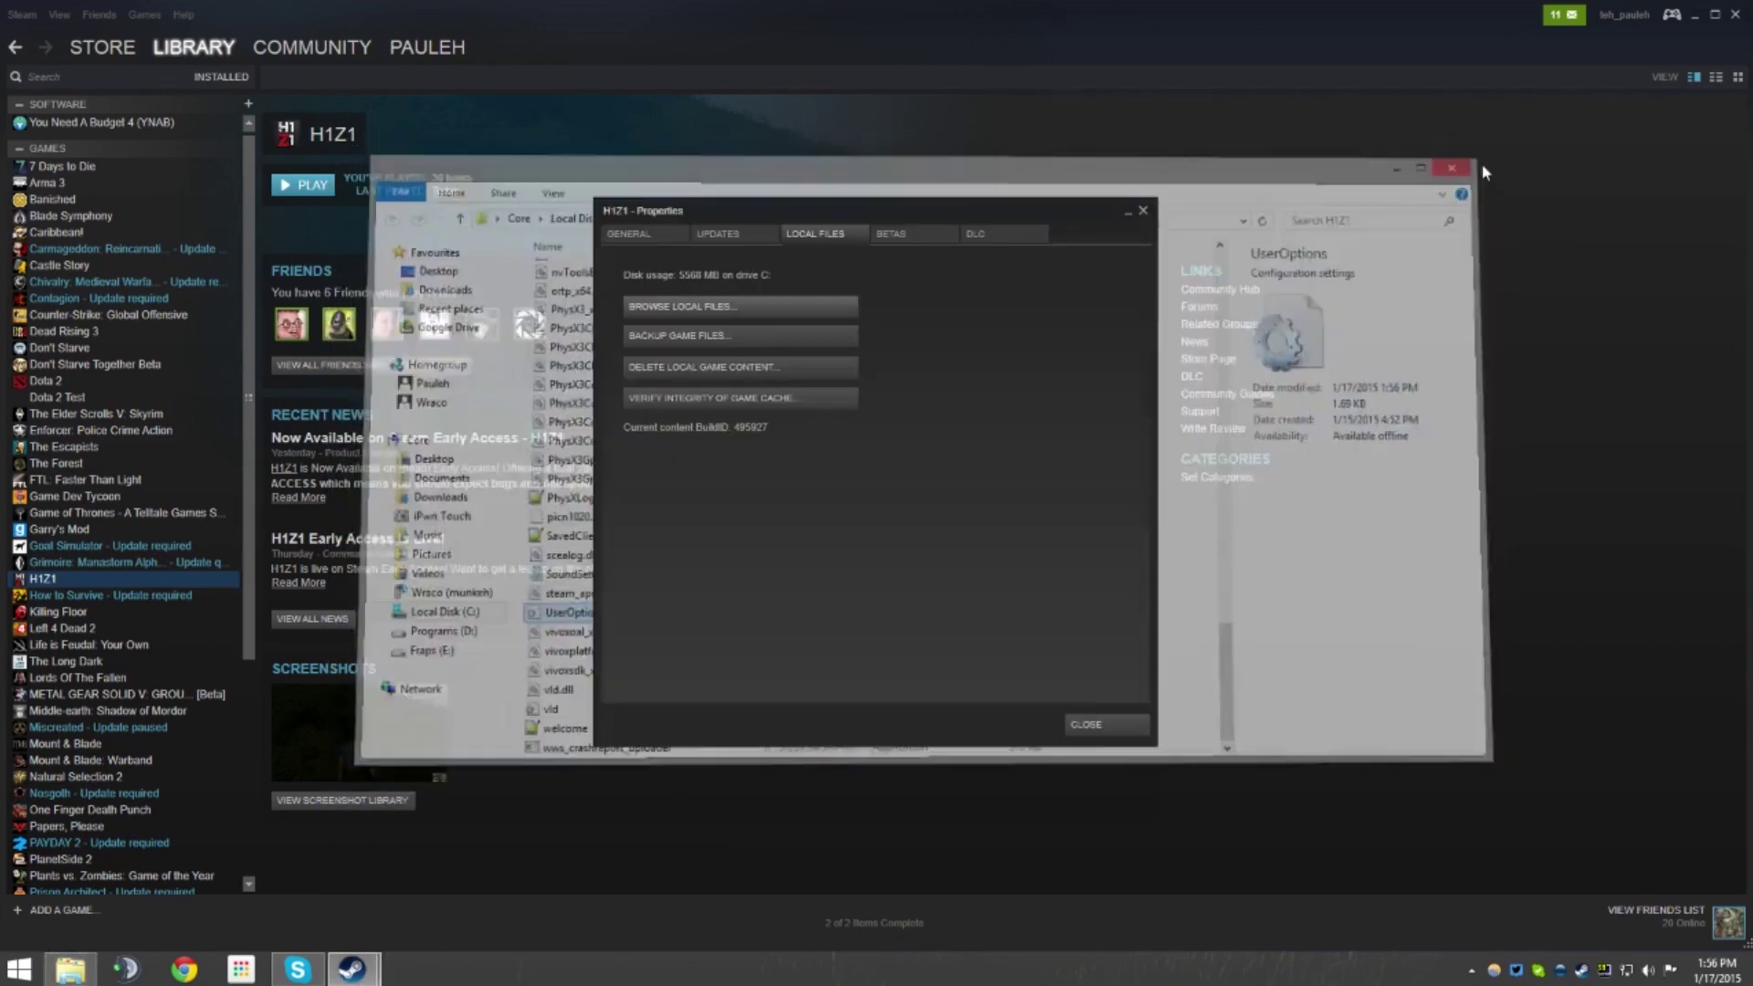